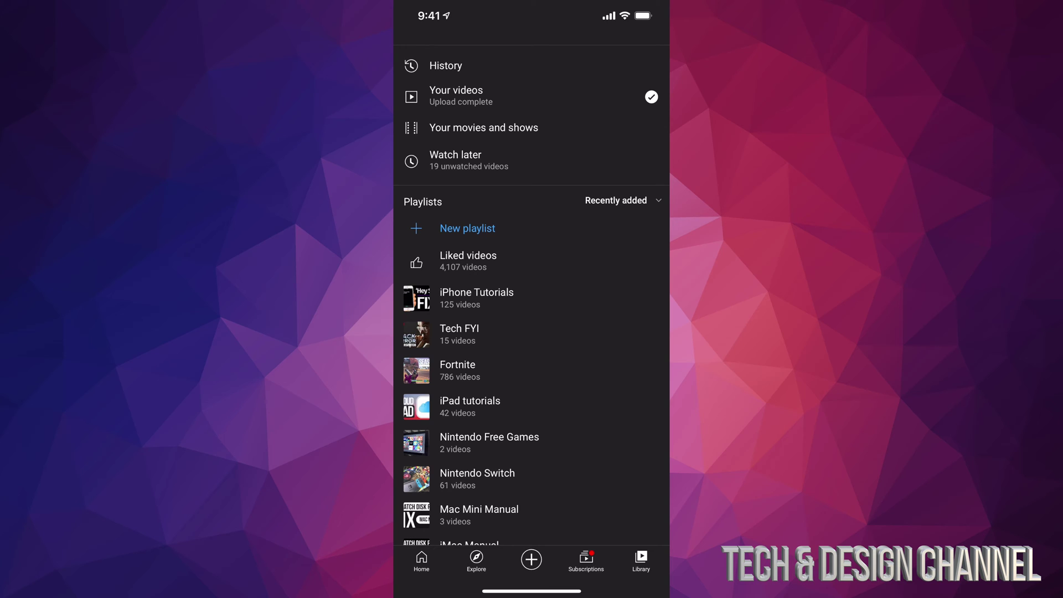
- Go to 'Your videos' from the Library tab to list your uploads
{"action": "left_click", "coordinate": [456, 96]}
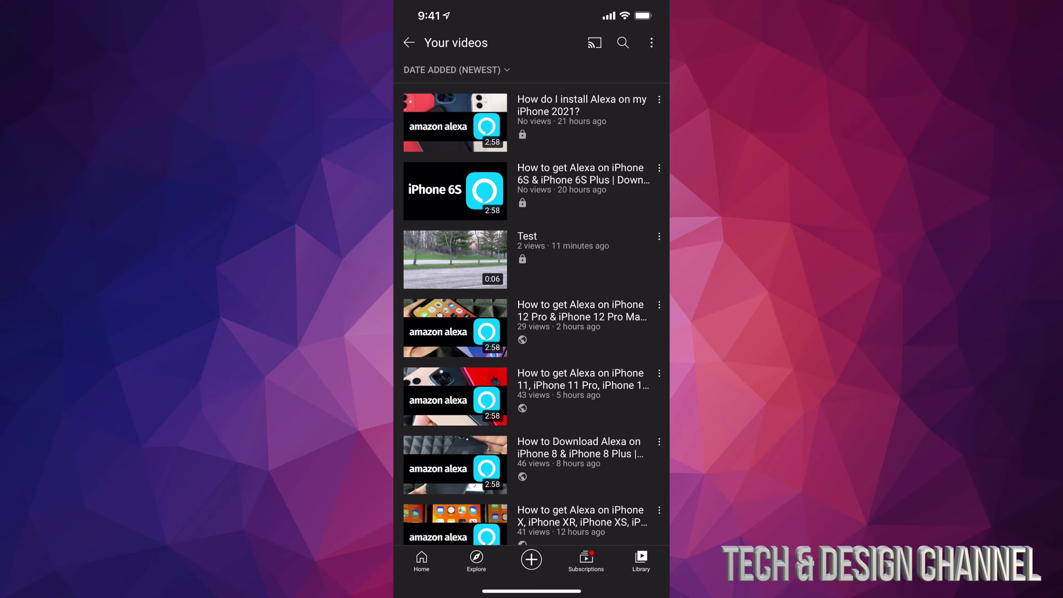
{"action": "scroll", "coordinate": [532, 316], "scroll_direction": "down", "scroll_amount": 2}
{"action": "scroll", "coordinate": [532, 315], "scroll_direction": "up", "scroll_amount": 3}
- Delete the private Test video from its options menu and confirm the deletion
{"action": "left_click", "coordinate": [659, 236]}
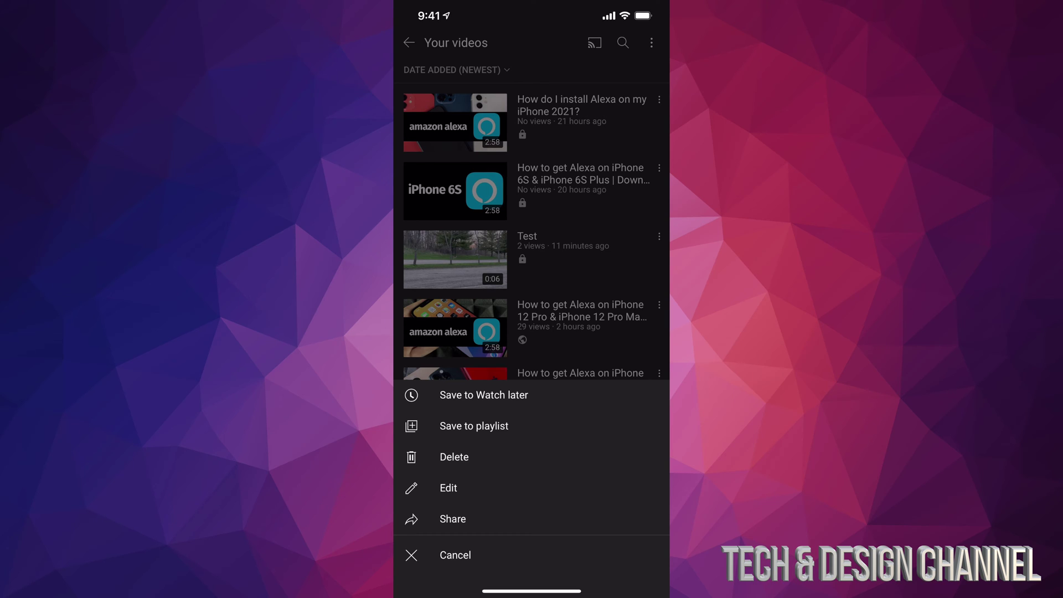
{"action": "left_click", "coordinate": [454, 457]}
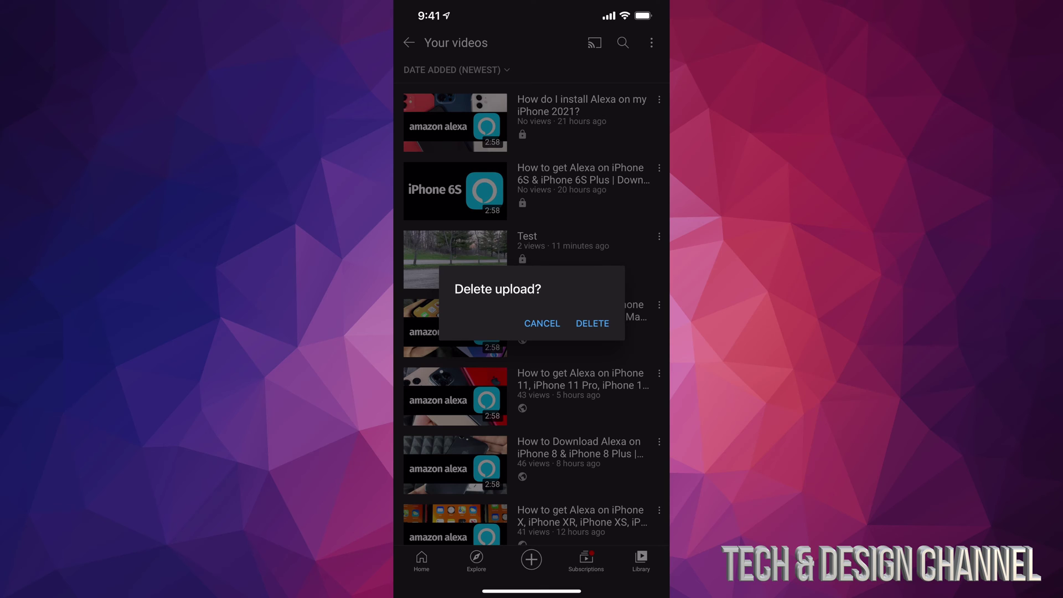
{"action": "left_click", "coordinate": [593, 323]}
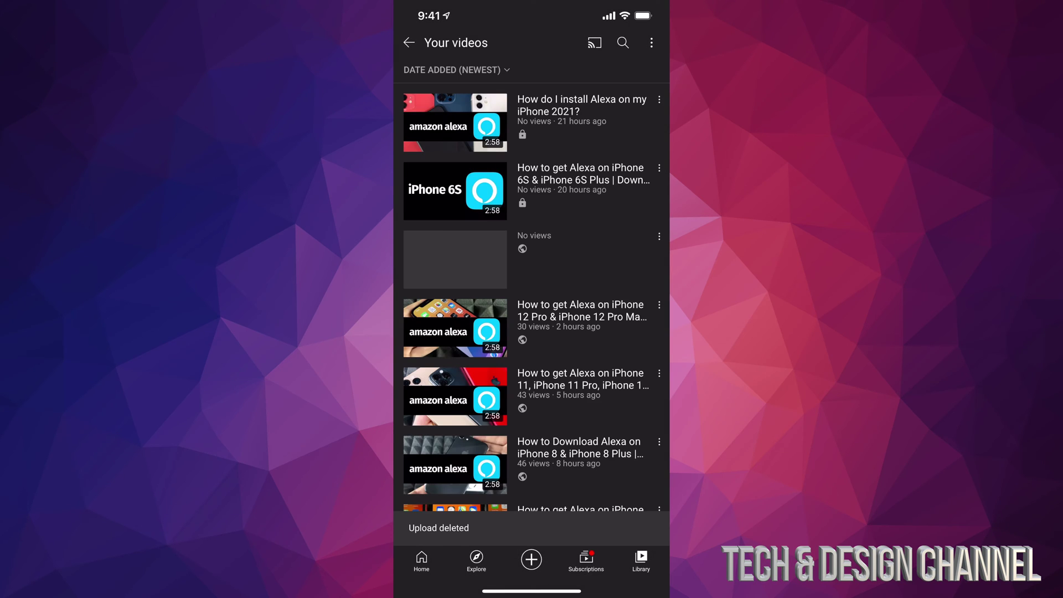